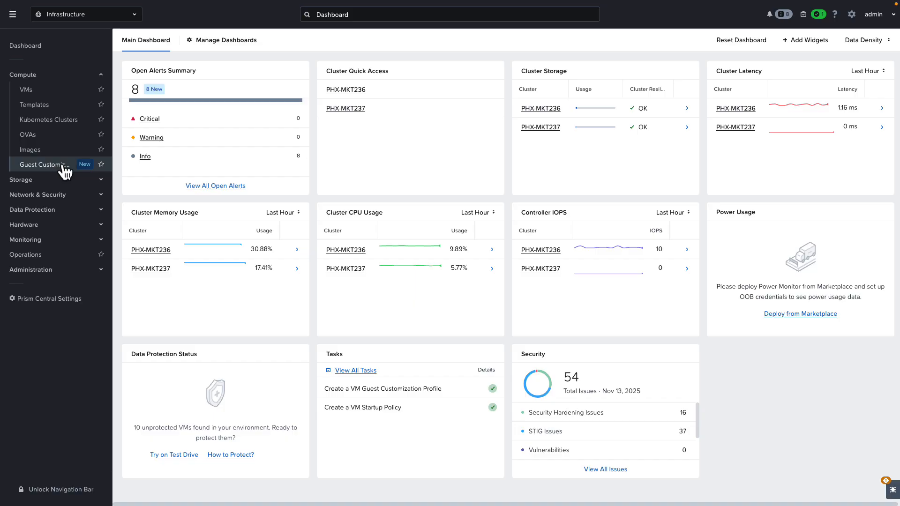
# - Start creating a Windows guest customization profile with Guided Setup
pyautogui.click(65, 166)
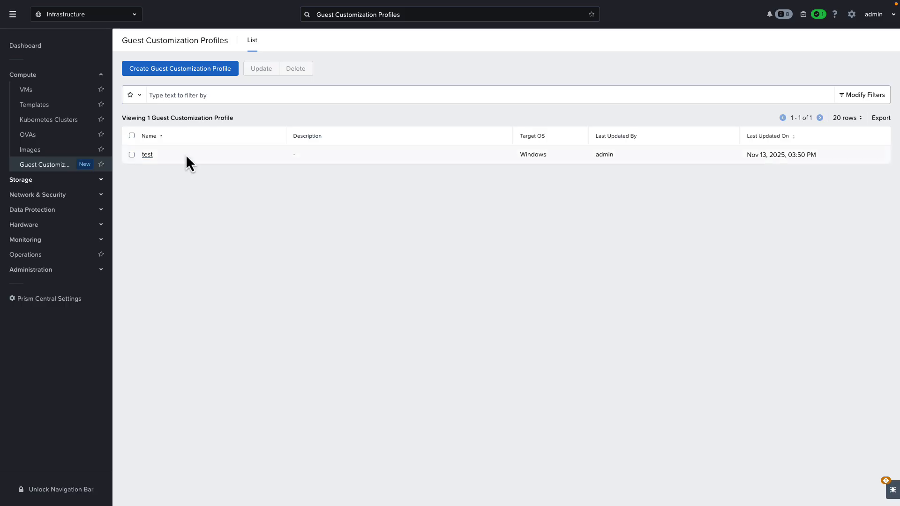
pyautogui.click(207, 70)
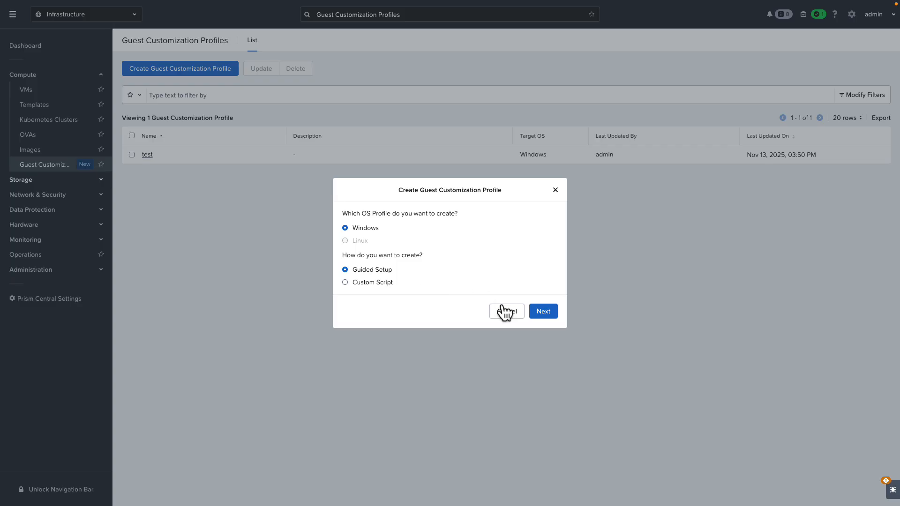
pyautogui.click(544, 311)
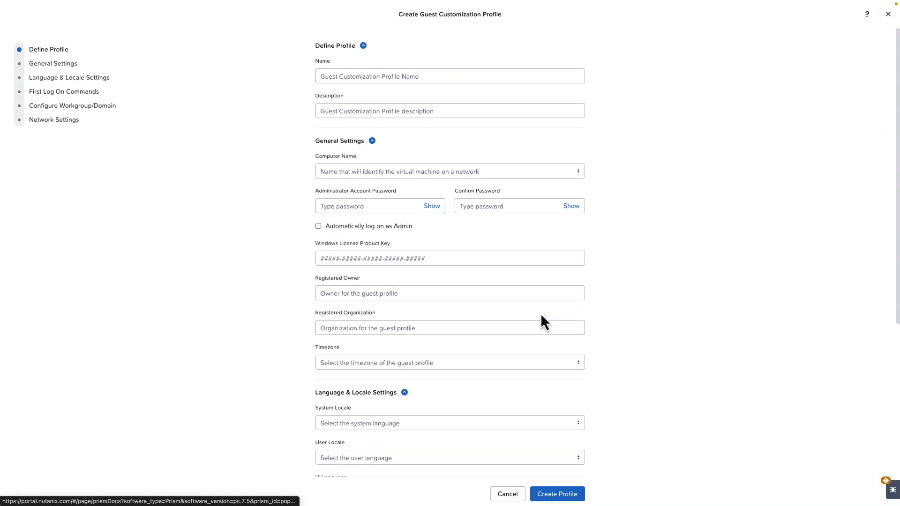
# - Name the profile "Video profile" and set its computer name to Same as VM Name
pyautogui.click(356, 75)
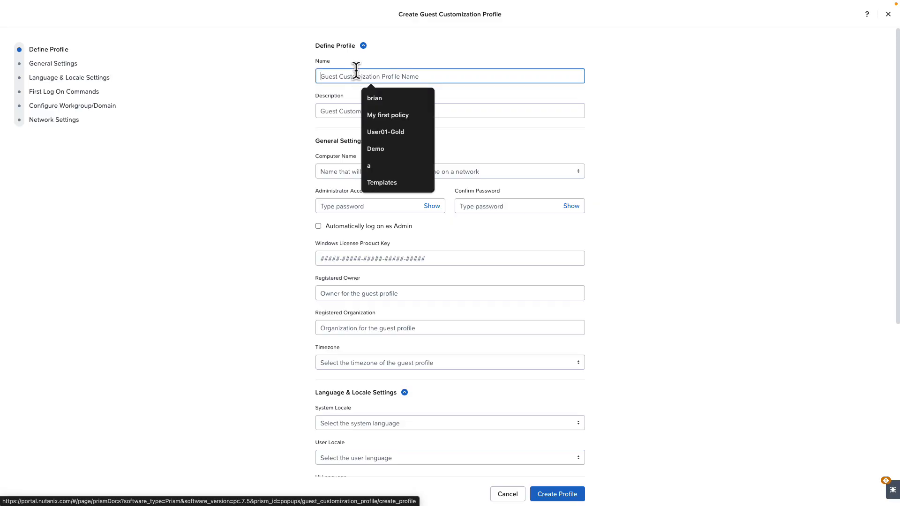
pyautogui.write('Vi')
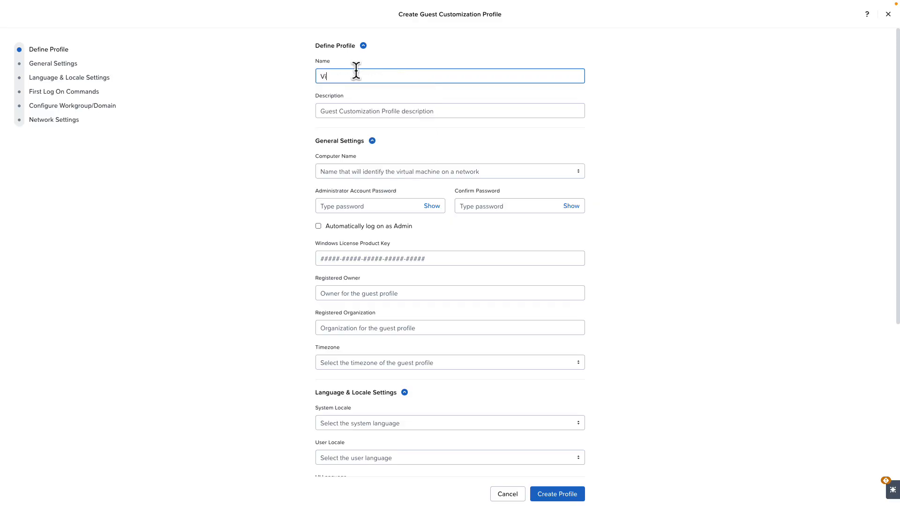
pyautogui.write('deo profile')
pyautogui.scroll(-1, 605, 166)
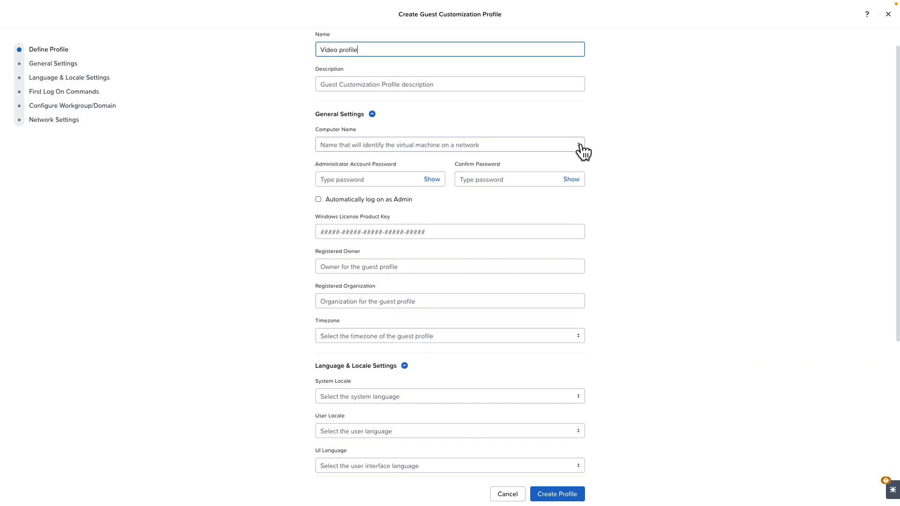
pyautogui.click(580, 145)
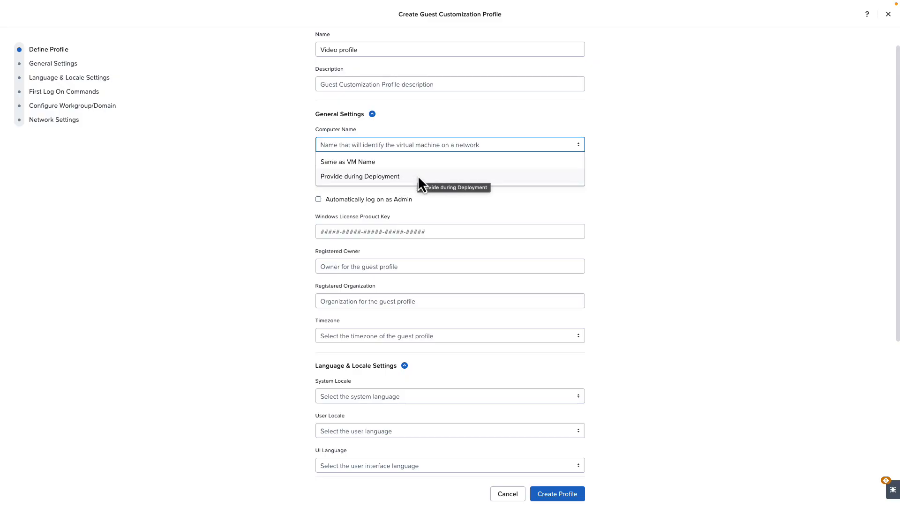
pyautogui.click(376, 163)
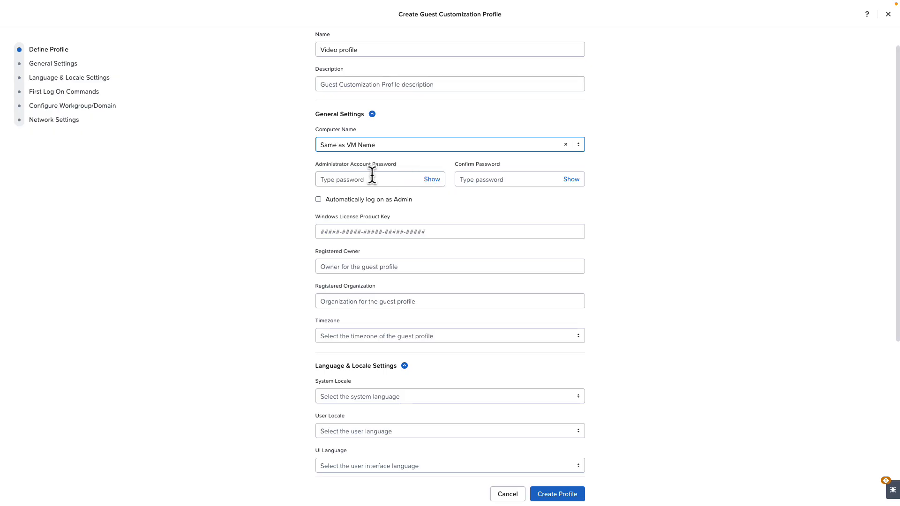
# - Enter and confirm the administrator account password in the profile's general settings
pyautogui.click(373, 178)
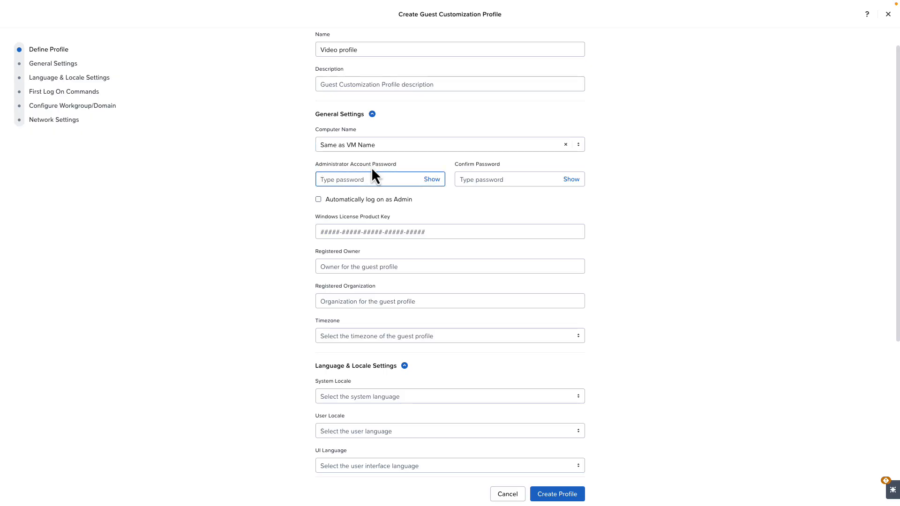
pyautogui.write('••••••••••')
pyautogui.press('Tab')
pyautogui.write('••••••••')
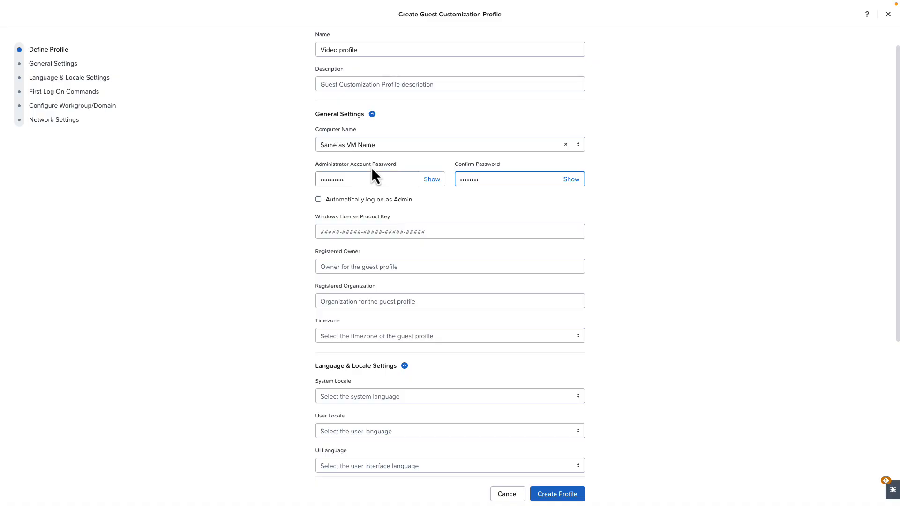
pyautogui.write('••')
# - Set both the registered owner and the registered organization to Nutanix
pyautogui.scroll(-1, 372, 184)
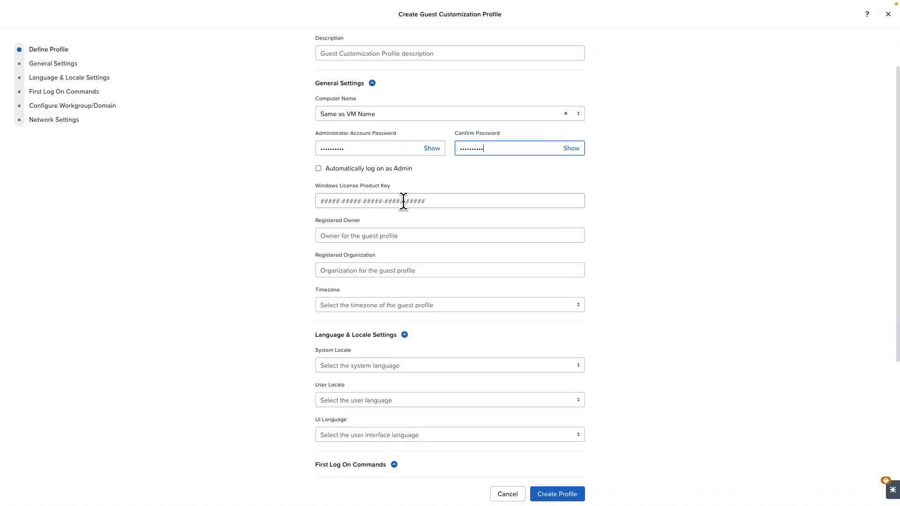
pyautogui.scroll(-1, 430, 207)
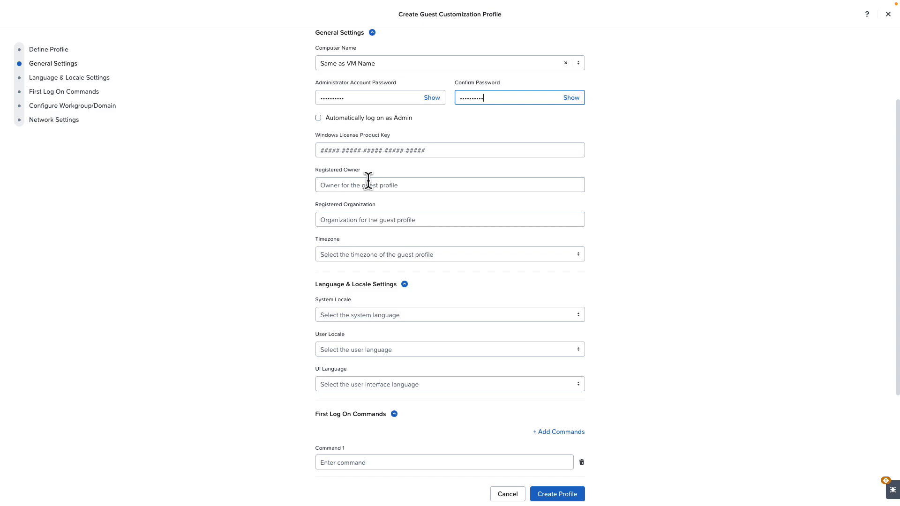
pyautogui.click(368, 182)
pyautogui.write('Nutanix')
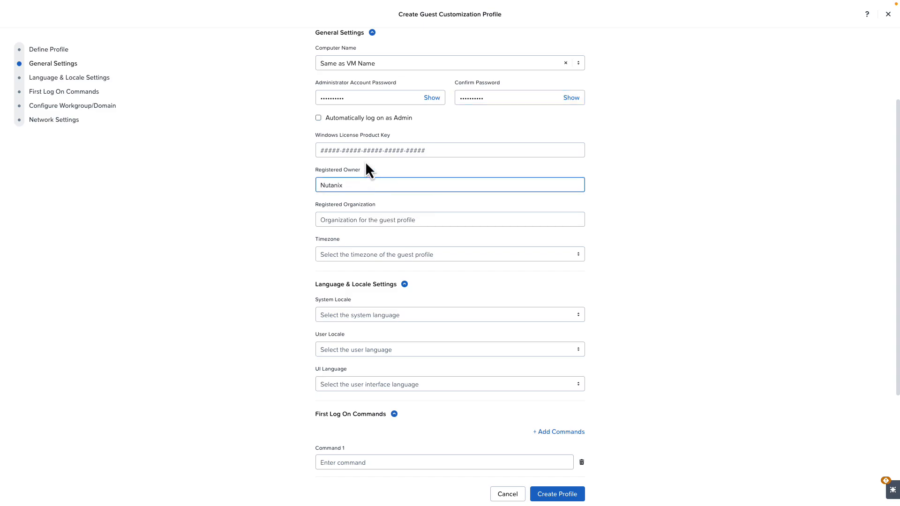
pyautogui.press('Tab')
pyautogui.write('Nutanix')
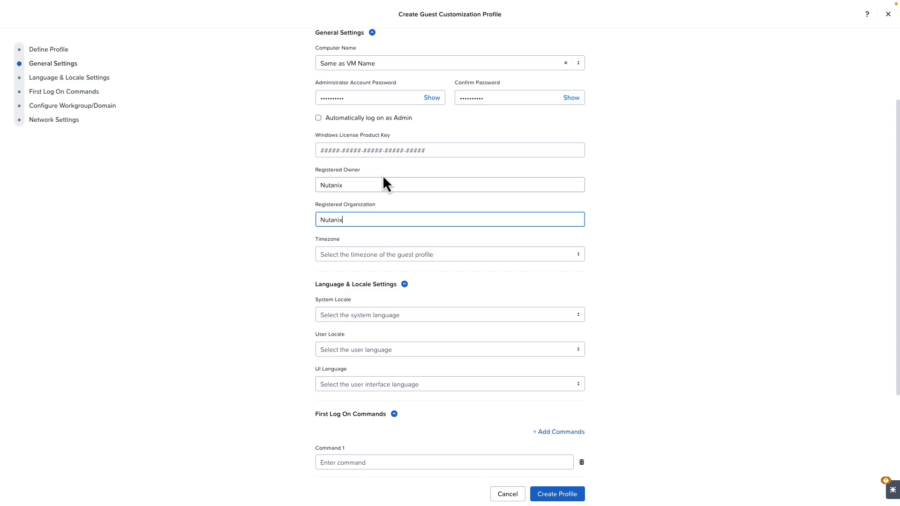
# - Set the profile's timezone to (UTC-06:00) Central Standard Time
pyautogui.click(364, 256)
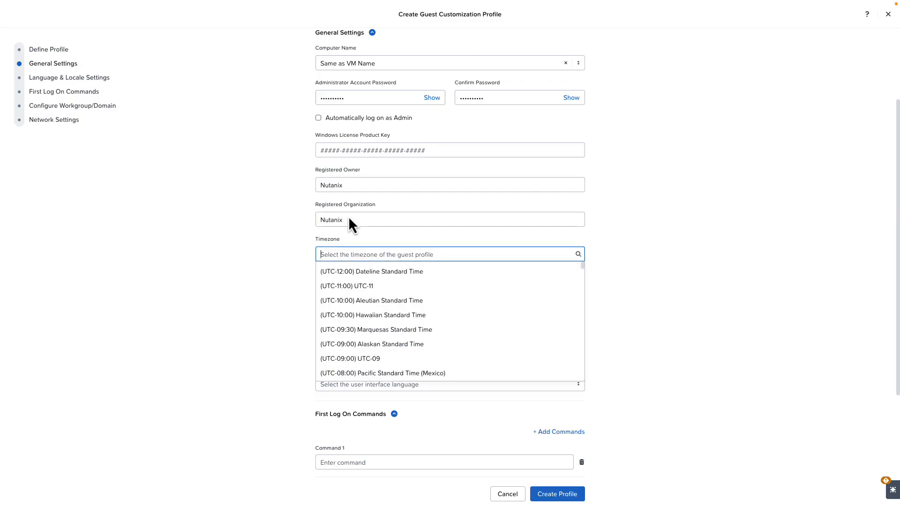
pyautogui.write('cent')
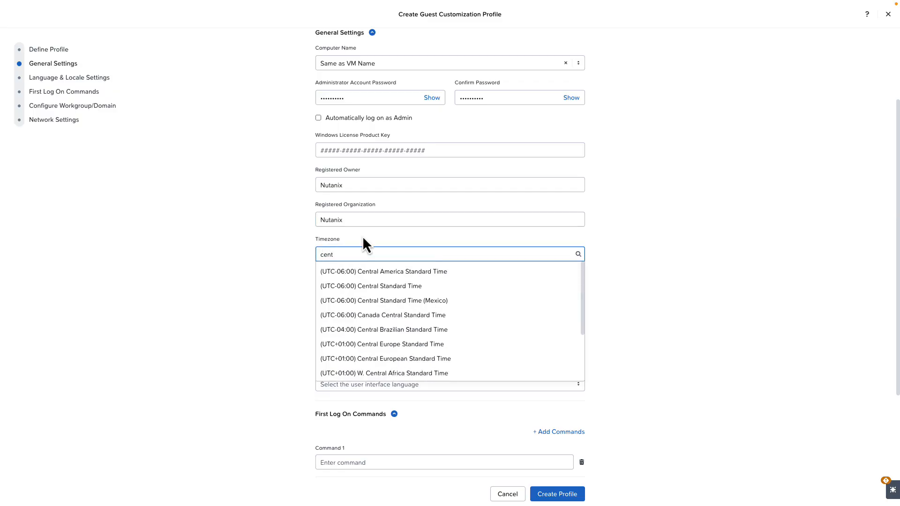
pyautogui.click(388, 286)
# - Set the system locale, user locale and UI language to English (United States) (en-US)
pyautogui.scroll(-1, 256, 254)
pyautogui.scroll(-2, 256, 254)
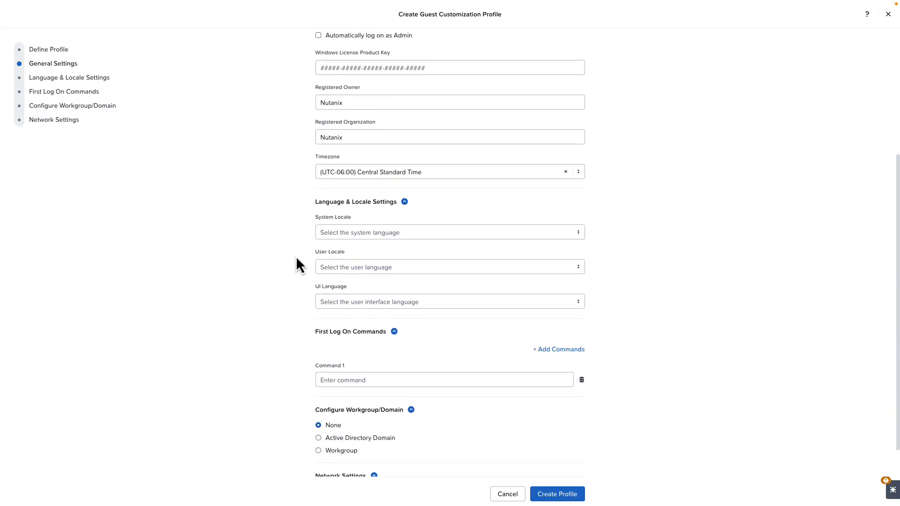
pyautogui.click(382, 234)
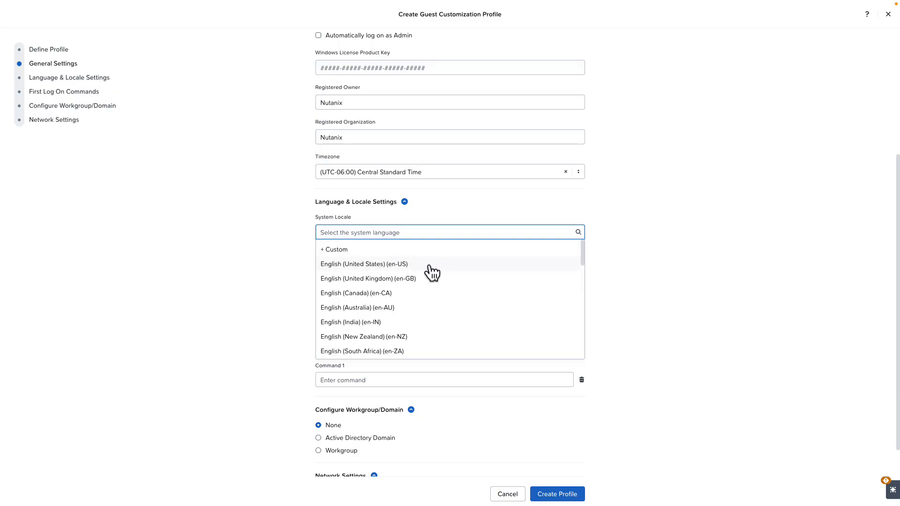
pyautogui.click(384, 265)
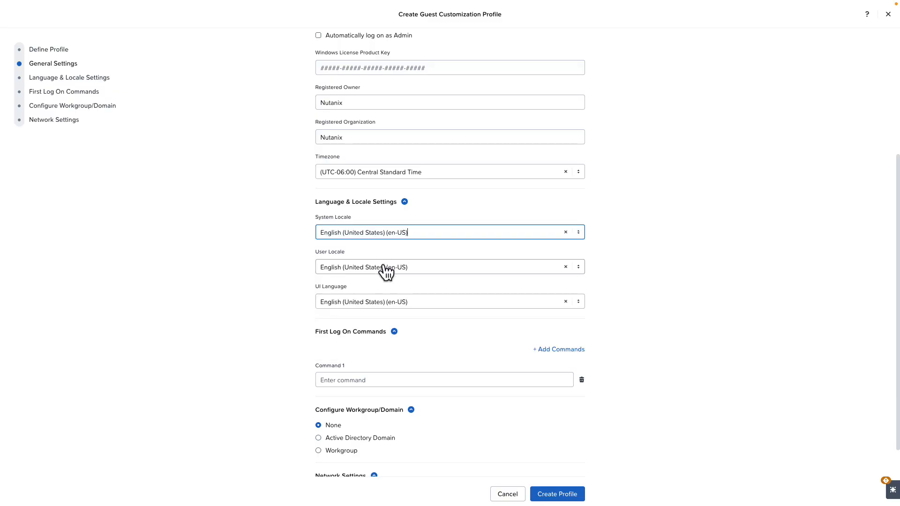
pyautogui.click(265, 234)
# - Configure joining the Active Directory domain test.local with administrator as the domain account username
pyautogui.scroll(-1, 265, 234)
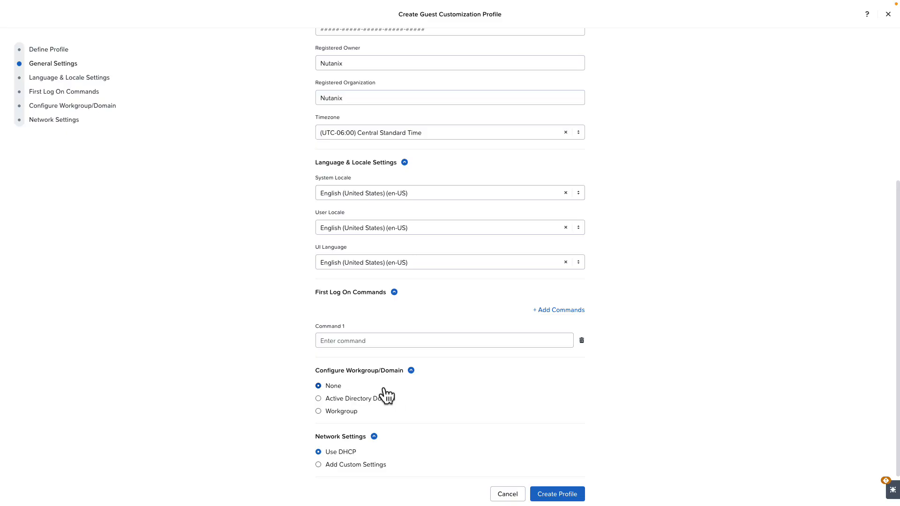
pyautogui.click(319, 399)
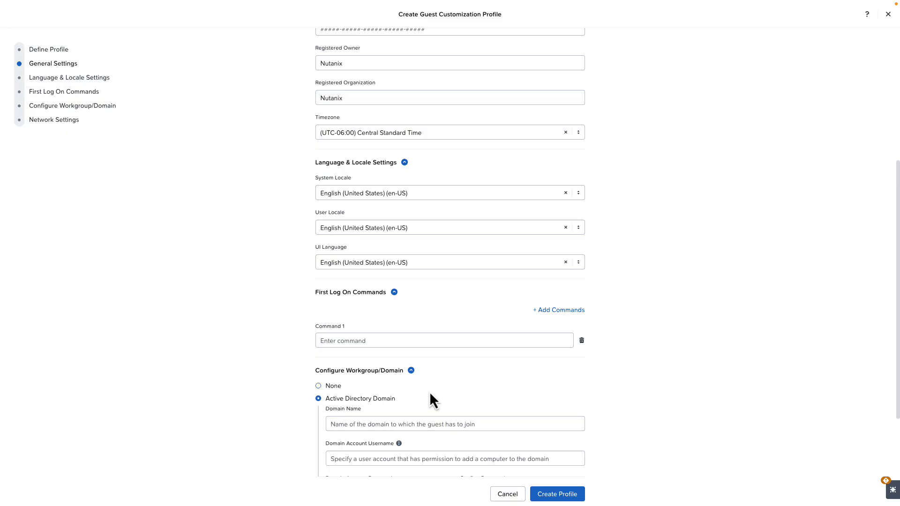
pyautogui.scroll(-3, 429, 392)
pyautogui.click(373, 322)
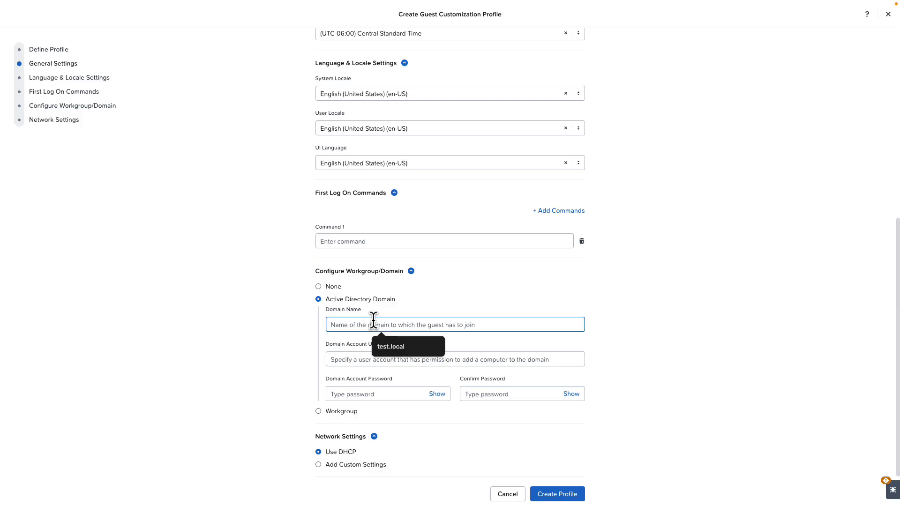
pyautogui.write('test.local')
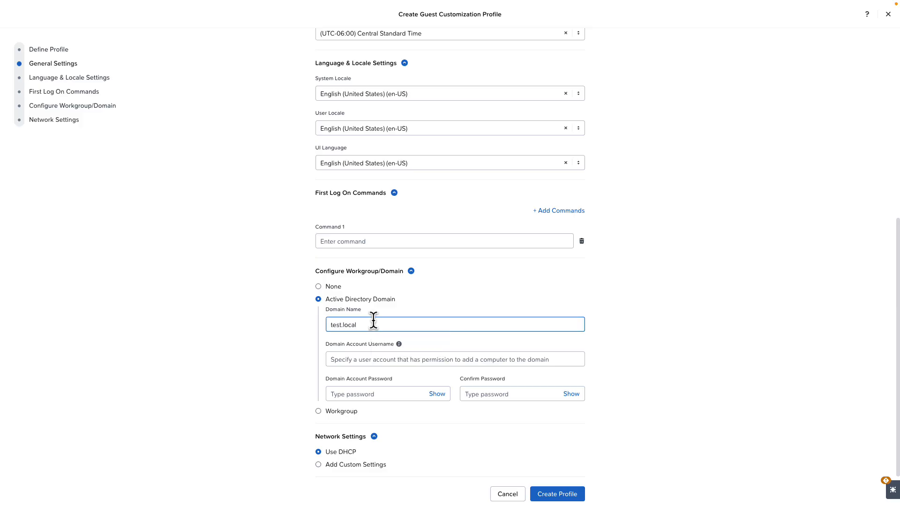
pyautogui.press('Tab')
pyautogui.press('Tab')
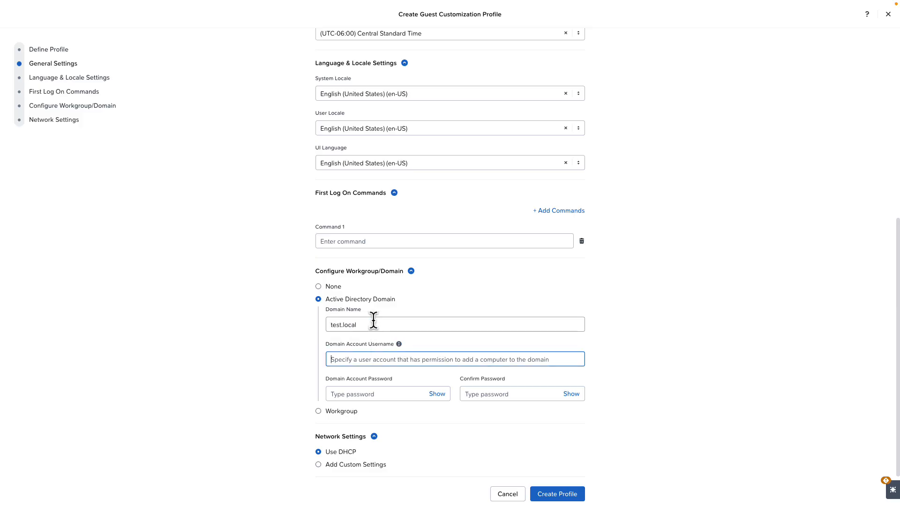
pyautogui.write('administrator')
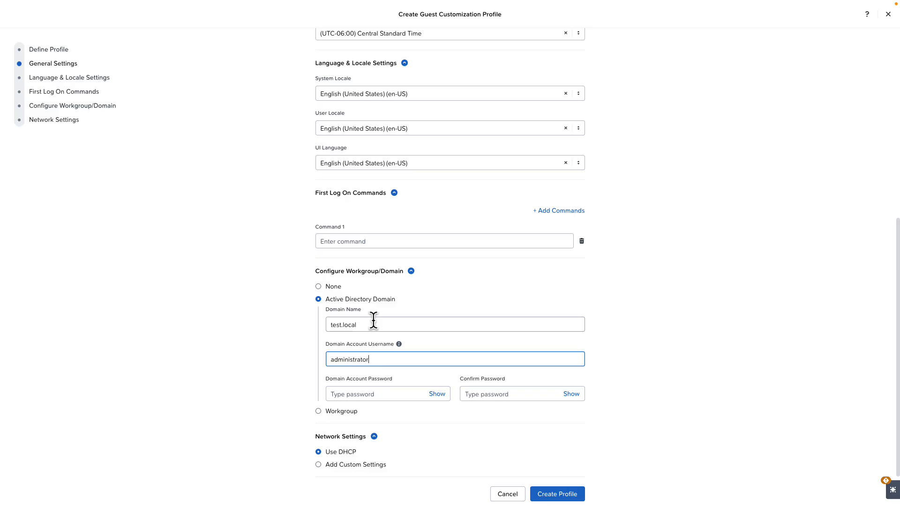
pyautogui.press('Tab')
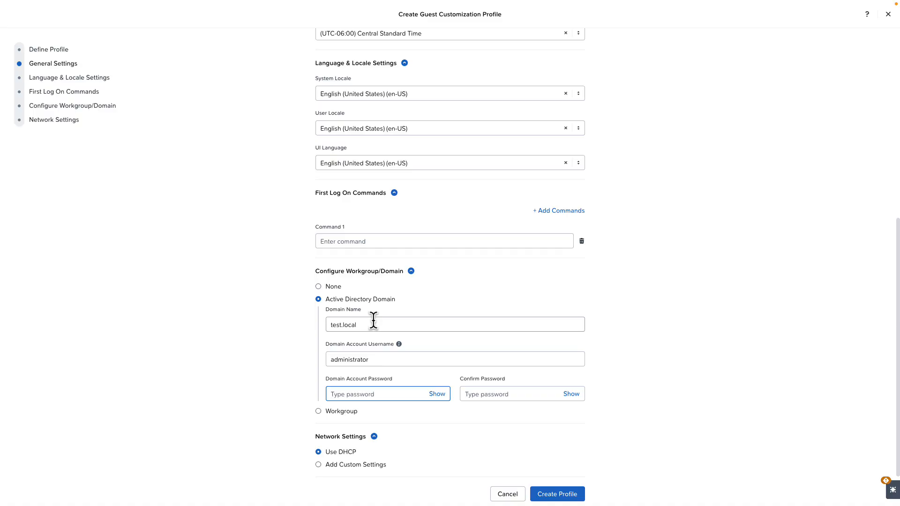
# - Enter and confirm the domain account password
pyautogui.write('••••••••••')
pyautogui.press('Tab')
pyautogui.write('••••••••')
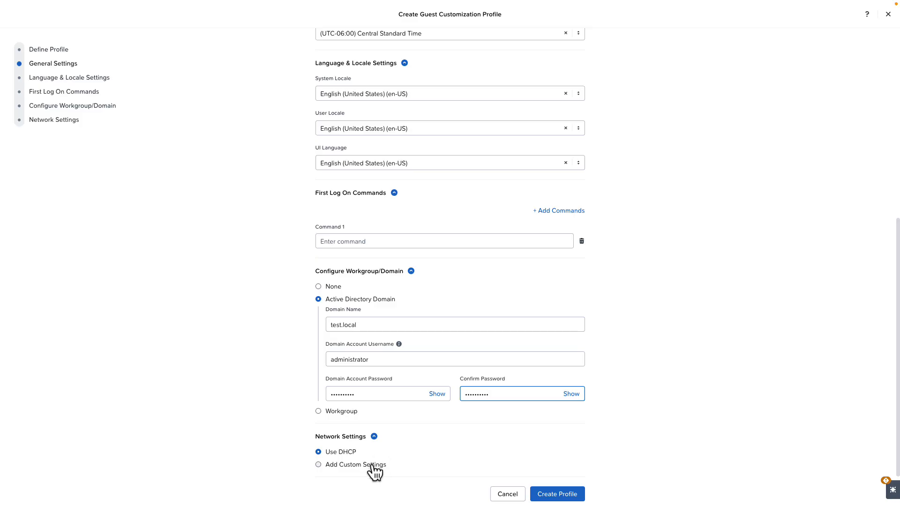
pyautogui.click(319, 465)
pyautogui.scroll(-3, 450, 429)
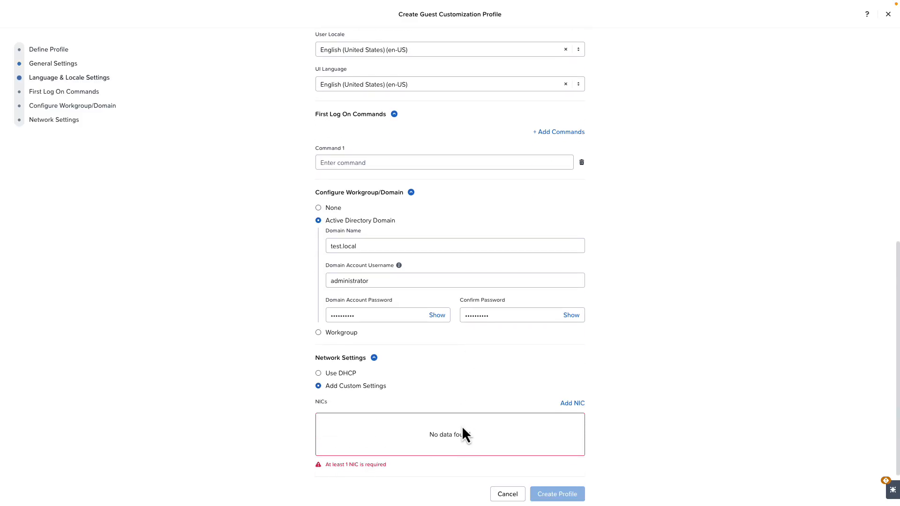
pyautogui.click(573, 403)
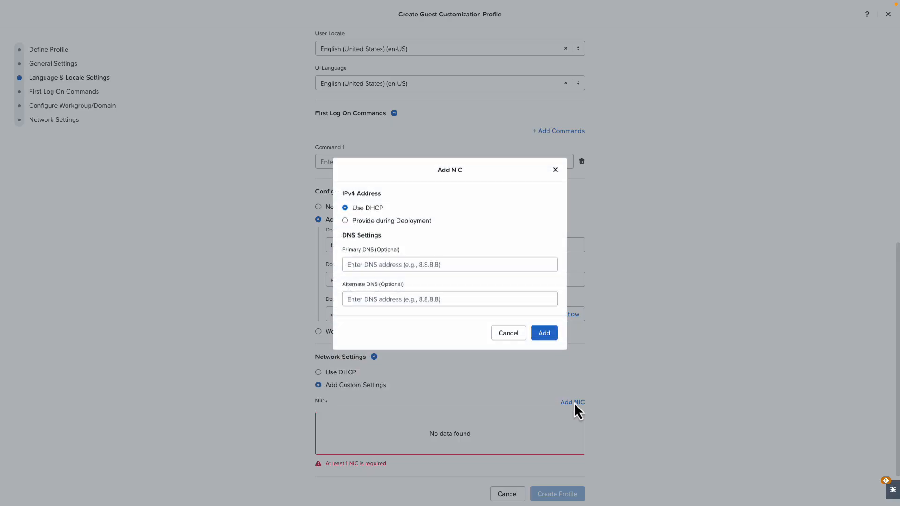
pyautogui.click(346, 220)
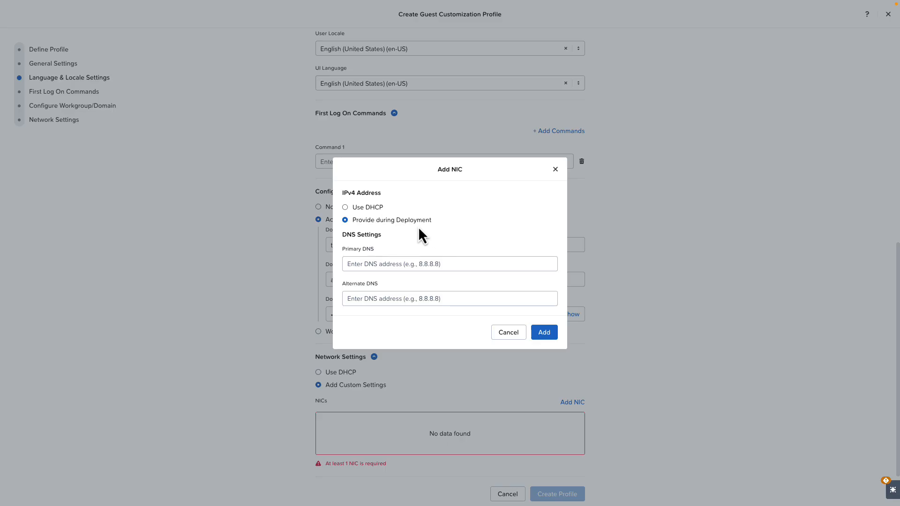
pyautogui.click(512, 333)
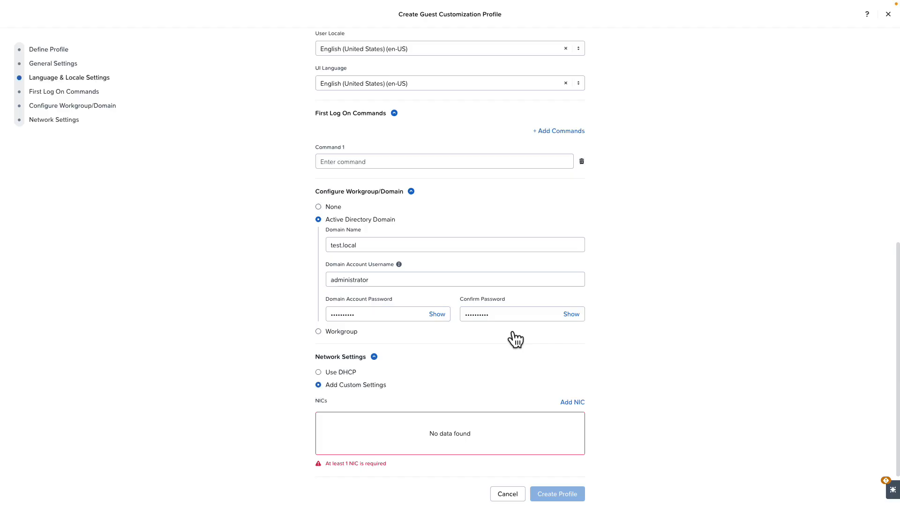
pyautogui.click(318, 372)
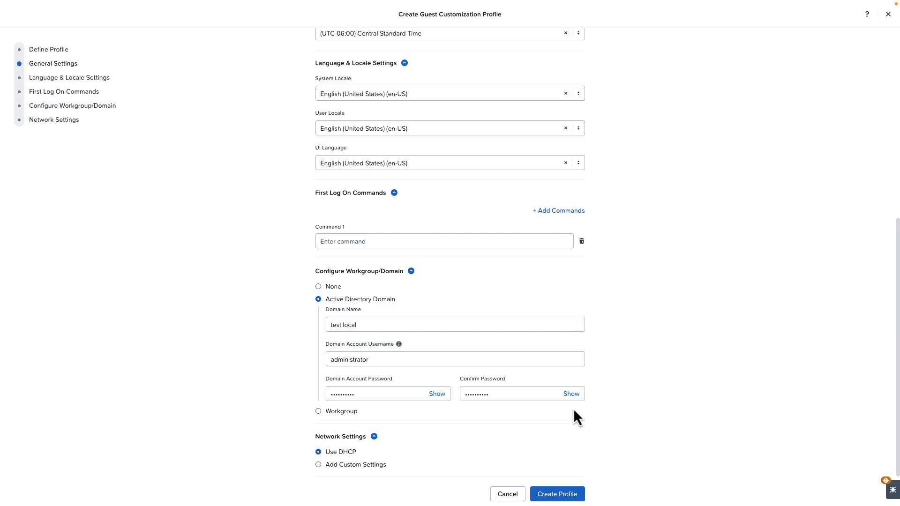
# - Create the guest customization profile with the entered settings
pyautogui.click(566, 495)
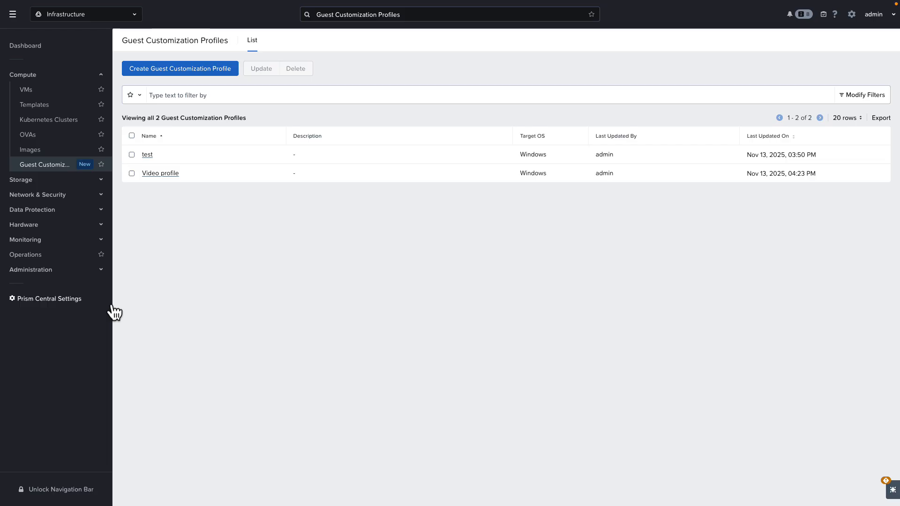
# - Start a clone of the windows-test-001 VM and name it video-clone
pyautogui.click(73, 92)
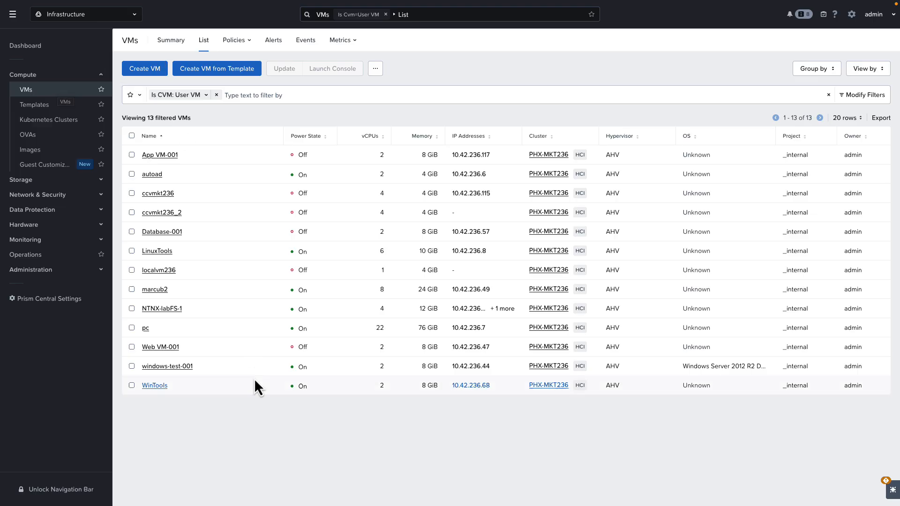
pyautogui.click(131, 367)
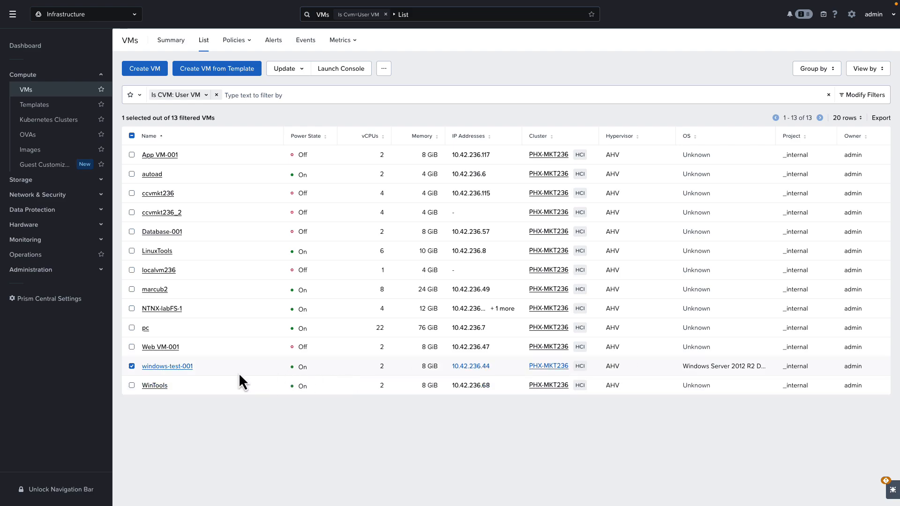
pyautogui.click(385, 70)
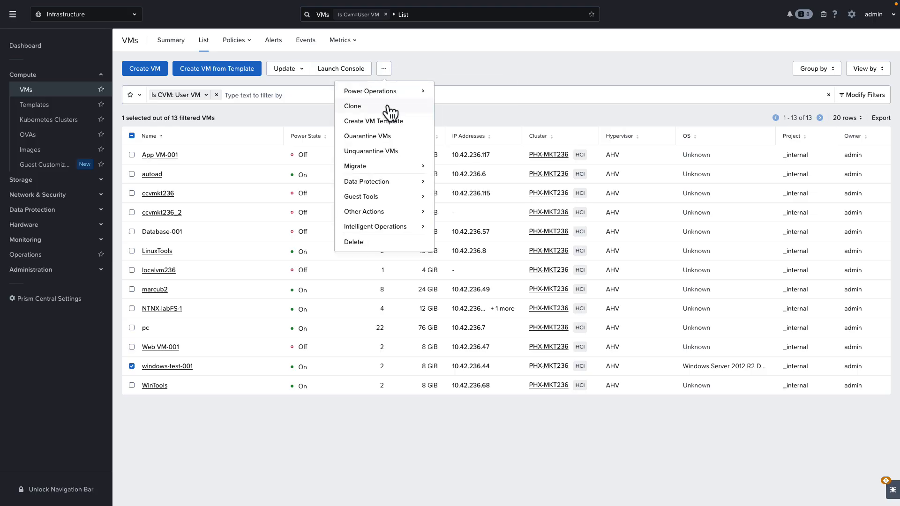
pyautogui.click(387, 106)
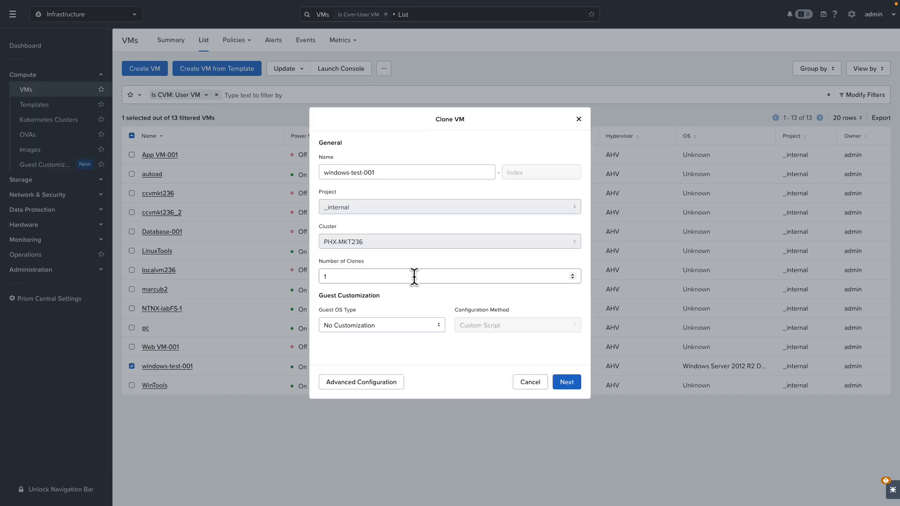
pyautogui.moveTo(383, 172); pyautogui.dragTo(300, 168)
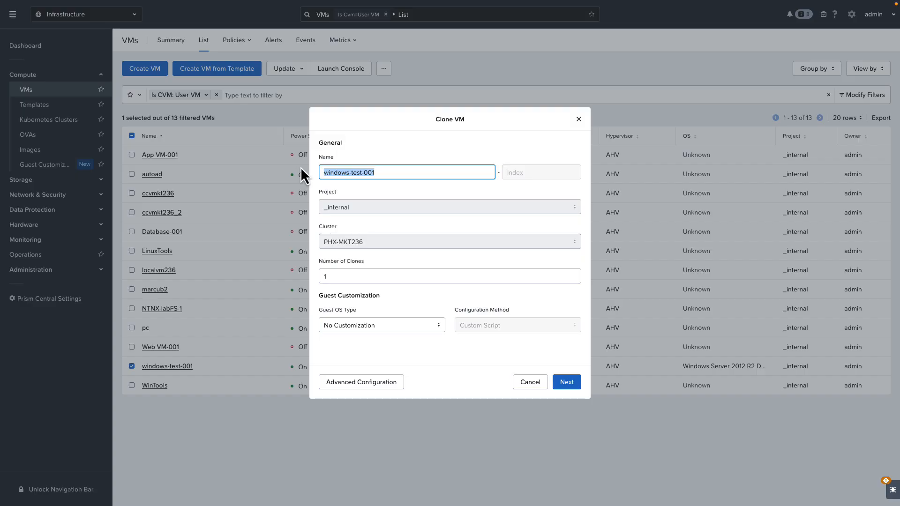
pyautogui.write('video-clone')
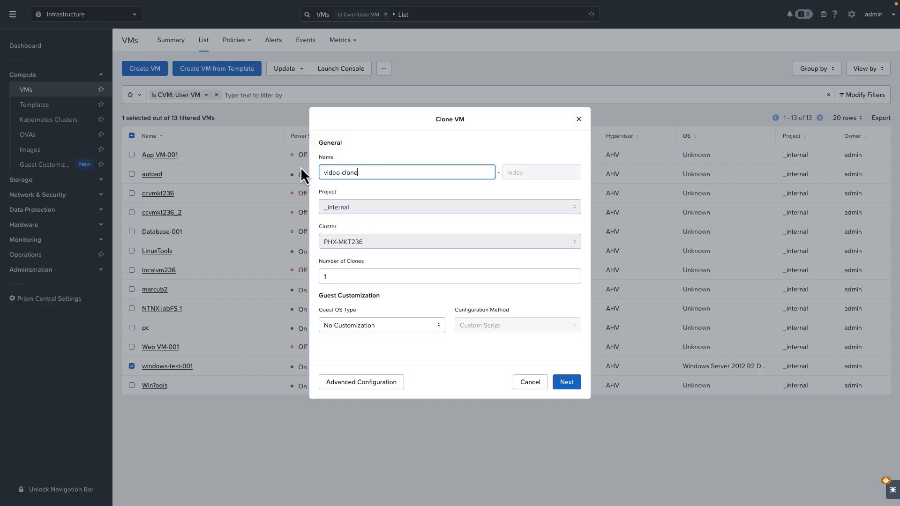
# - Set the clone's guest customization to Sysprep (Windows) using the guest profile Video profile
pyautogui.click(438, 327)
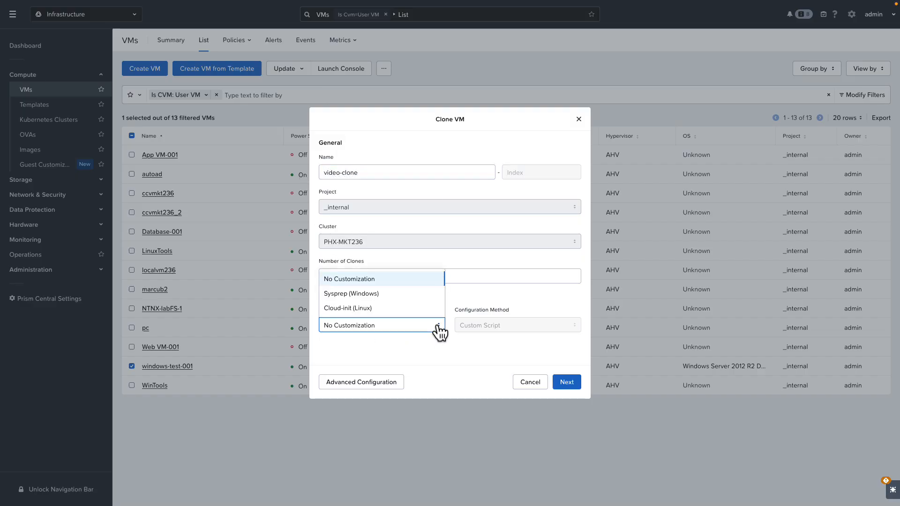
pyautogui.click(393, 294)
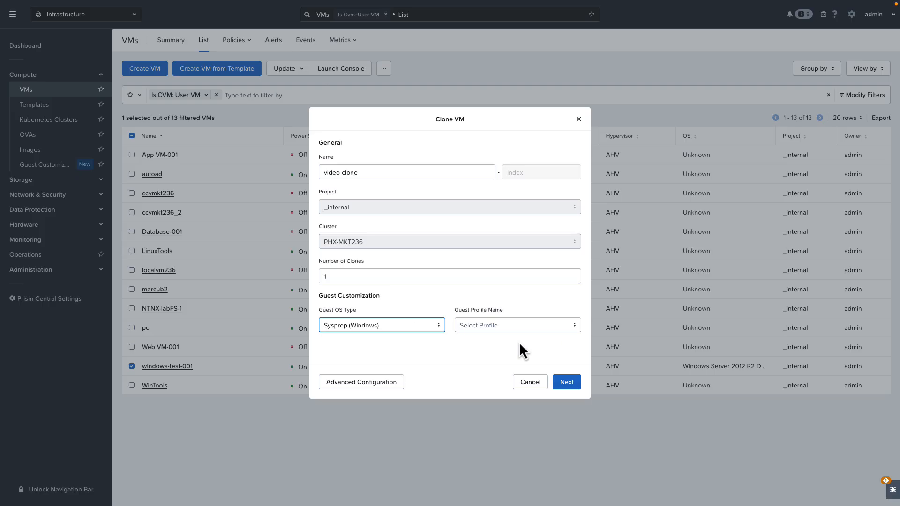
pyautogui.click(573, 327)
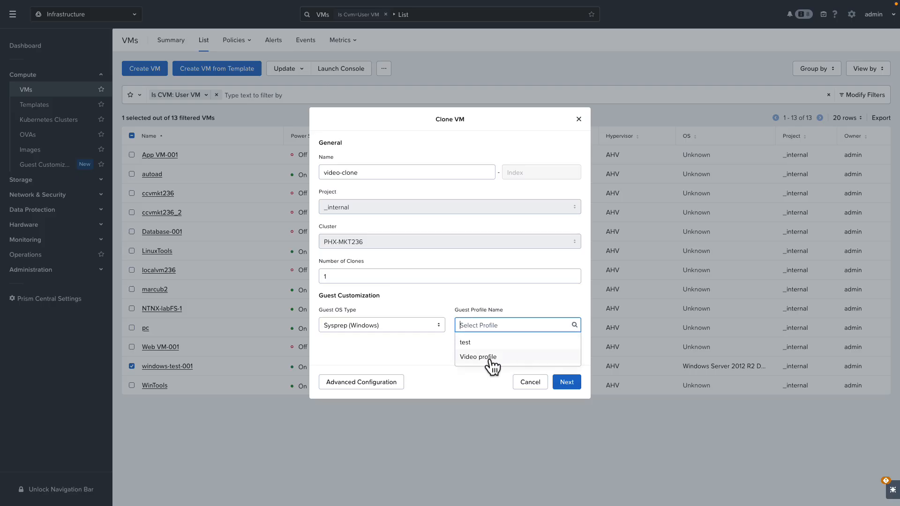
pyautogui.click(505, 357)
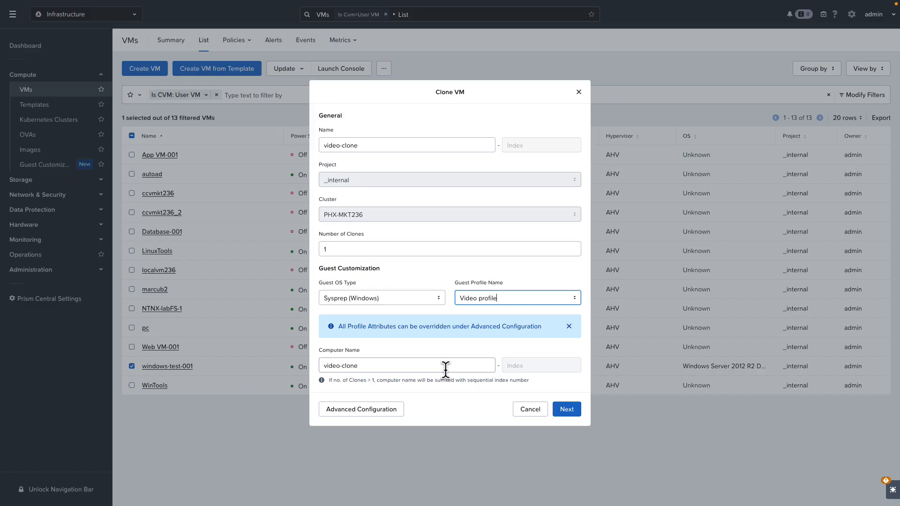
# - Examine the clone's advanced configuration stages and return to the quick clone settings
pyautogui.click(398, 409)
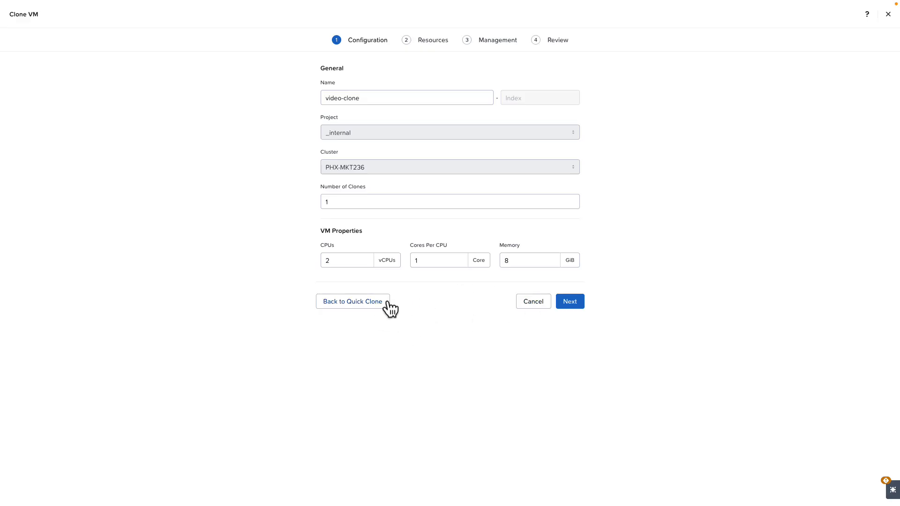
pyautogui.moveTo(504, 43)
pyautogui.click(376, 302)
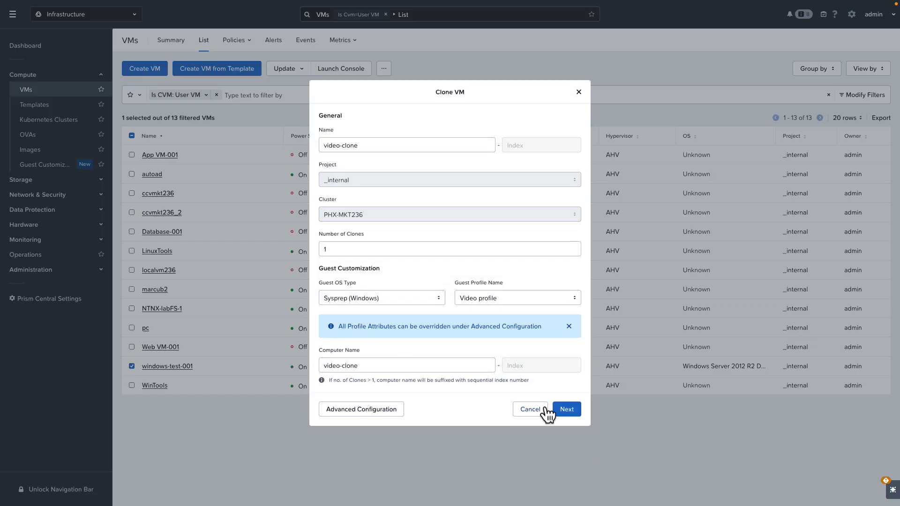
# - Proceed to the clone's configuration review and submit the VM clone operation
pyautogui.click(569, 410)
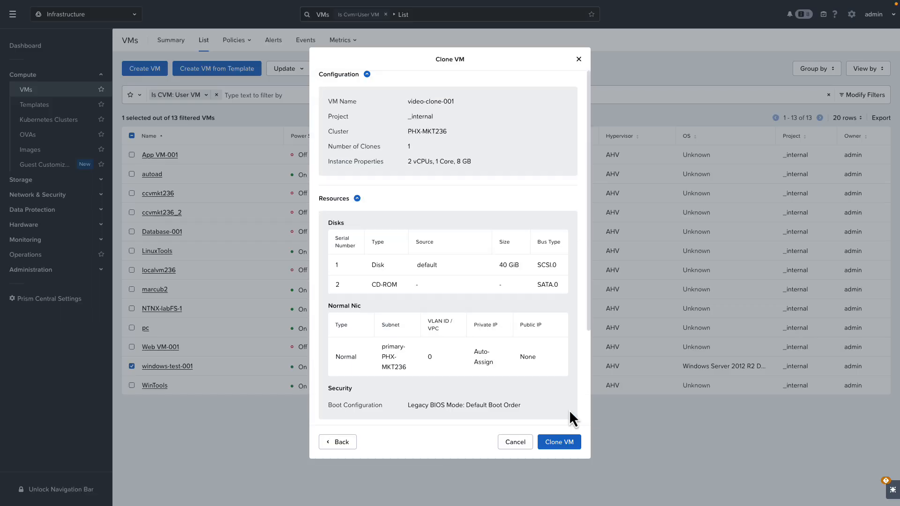
pyautogui.click(563, 443)
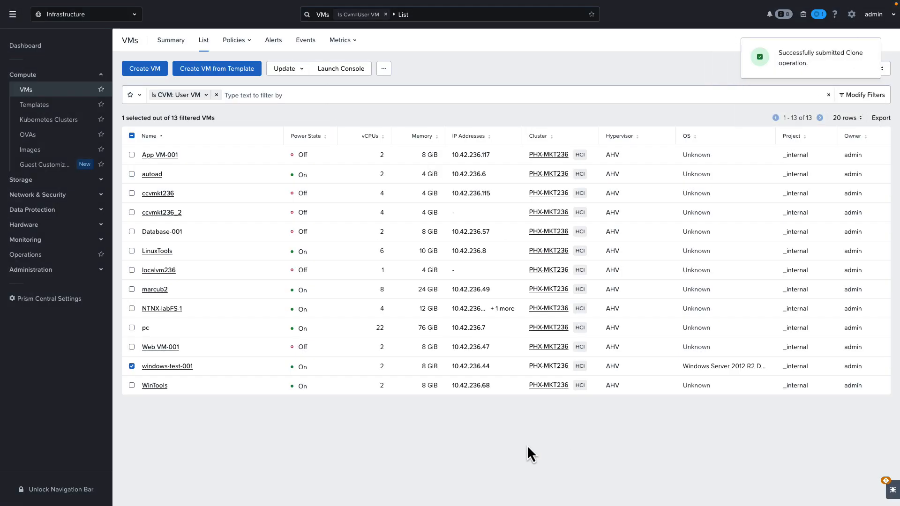